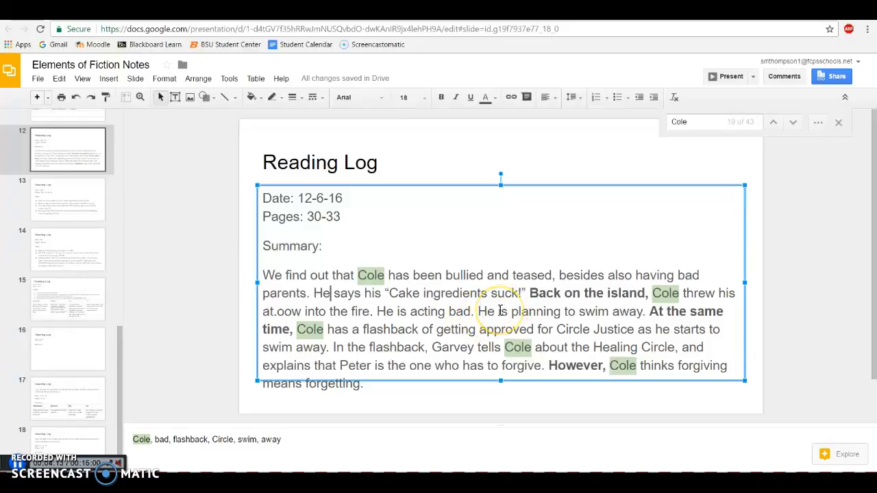
In the summary, join "He is acting bad" and "is planning" with "and", and replace the character's name before "about the Healing Circle" with "him".
left_click_drag(489, 310, 470, 311)
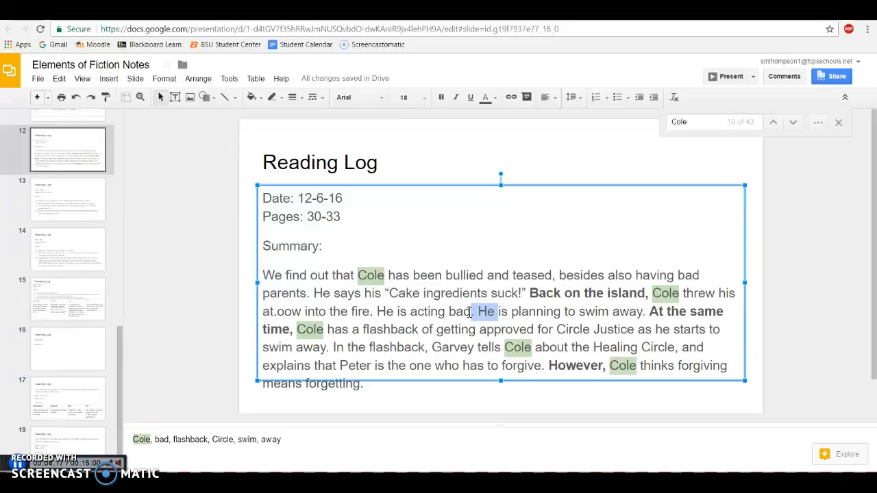
key("BackSpace")
type("and")
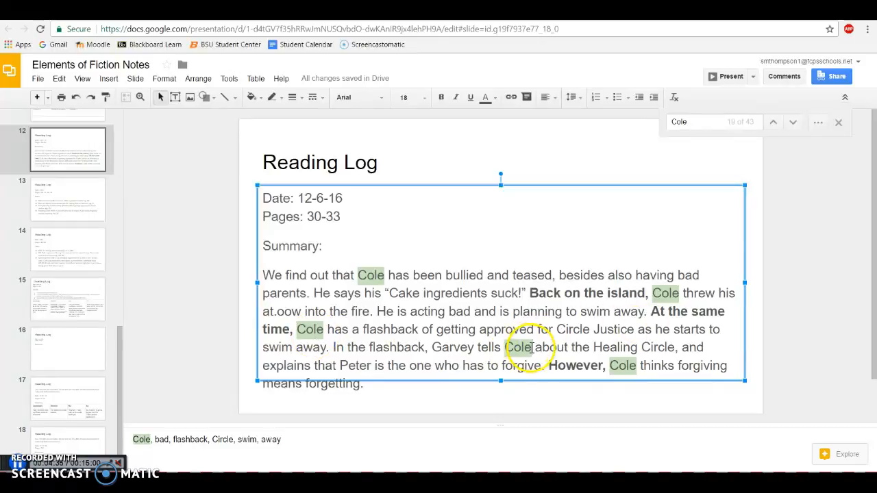
left_click_drag(536, 351, 505, 348)
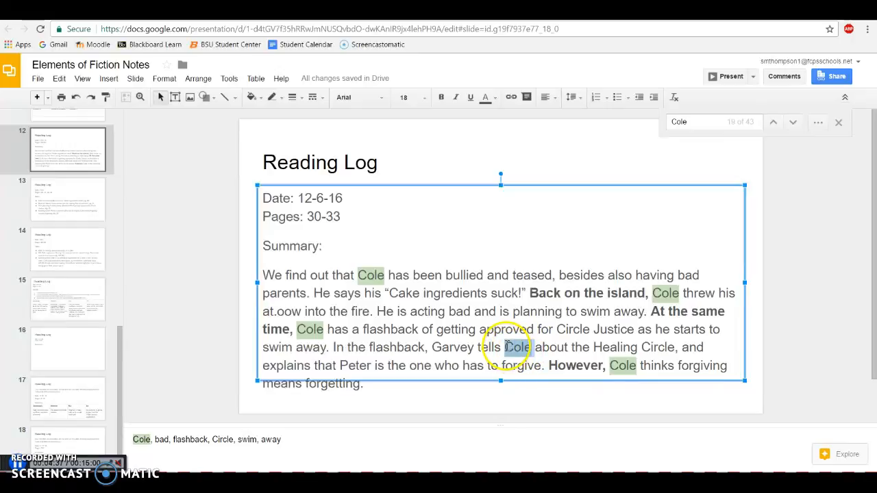
type("him")
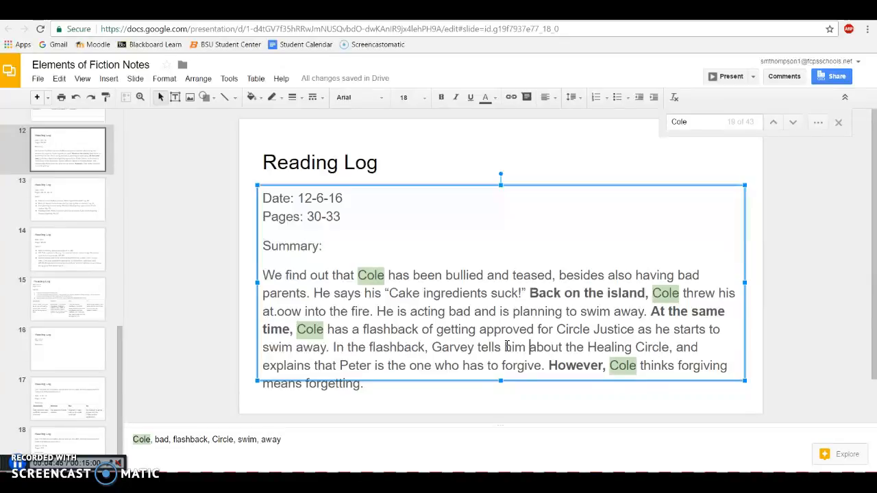
left_click(637, 370)
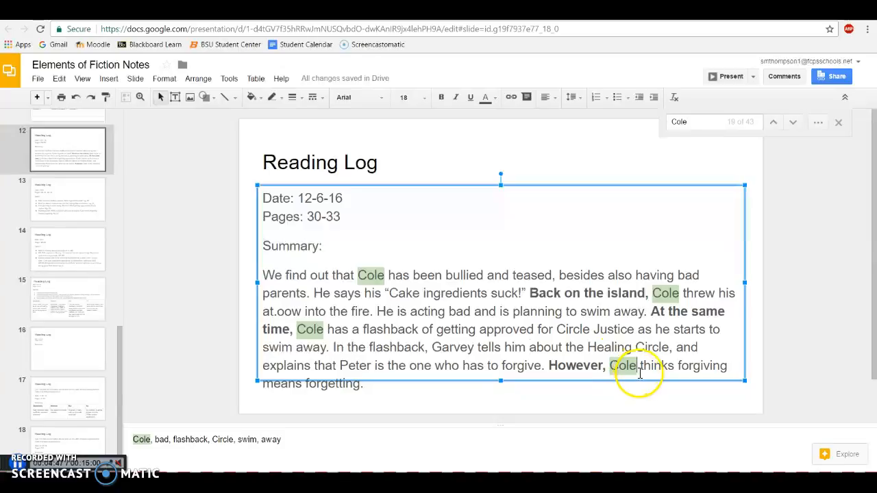
double_click(613, 367)
type("In the")
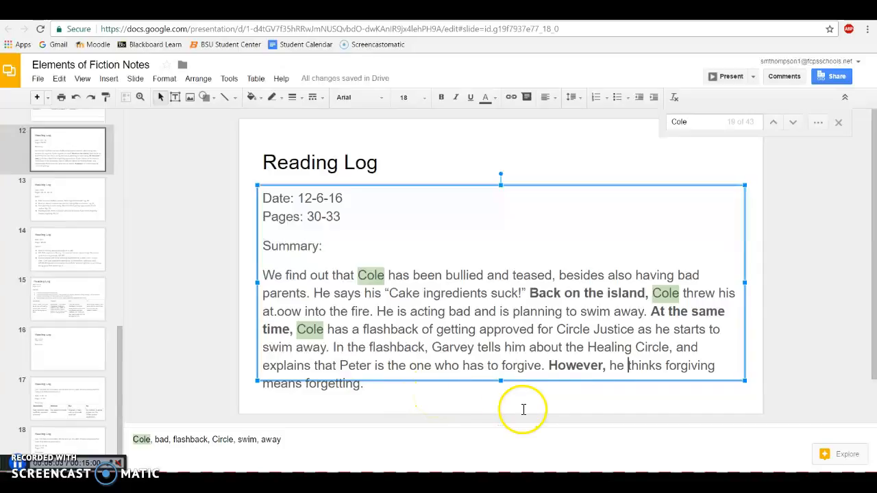
double_click(616, 368)
left_click_drag(614, 371, 612, 371)
type("Cole")
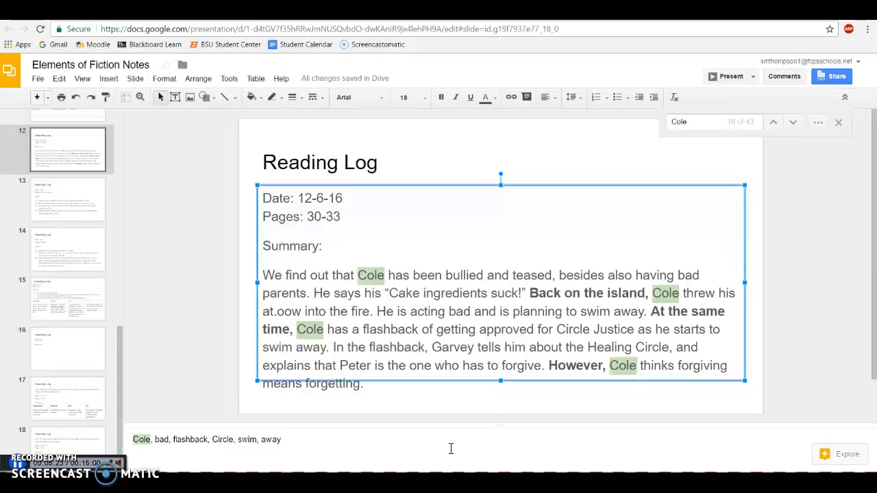
Search the presentation for "bad" and look up its synonyms on Thesaurus.com through the link in the Improving Word Choice checklist.
key("ctrl+f")
type("bad")
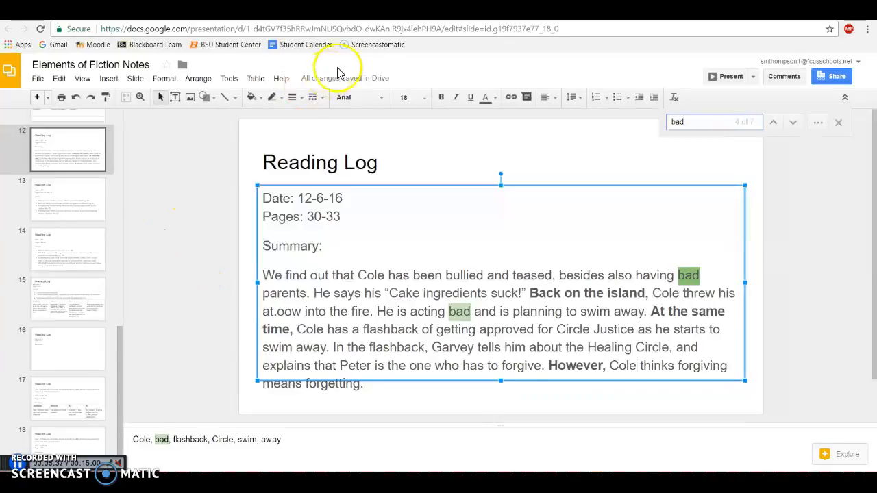
left_click(352, 13)
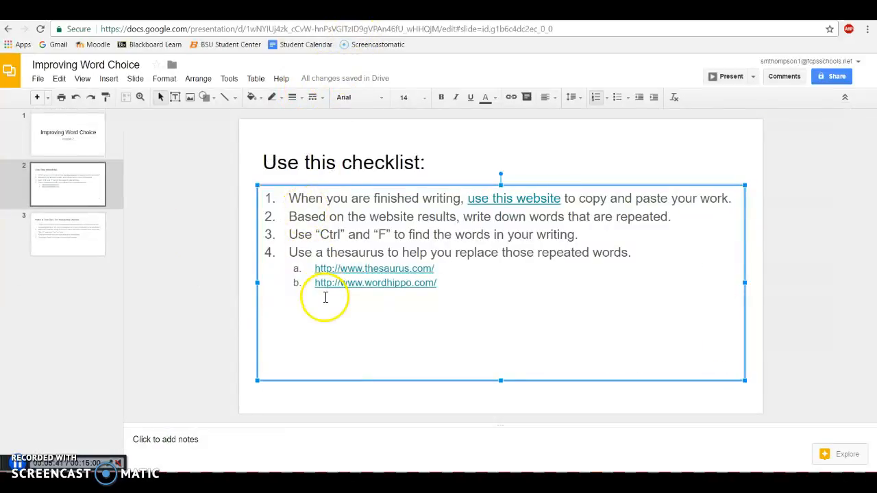
left_click(337, 270)
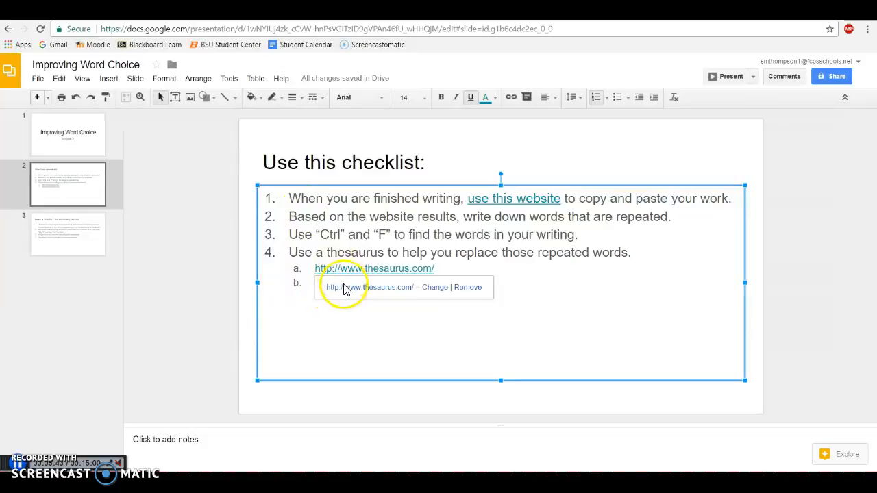
left_click(345, 287)
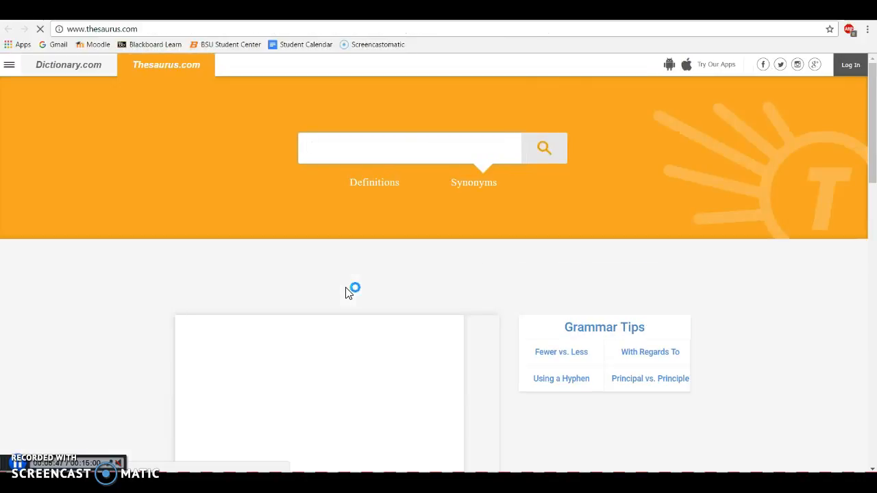
type("bad")
key("Return")
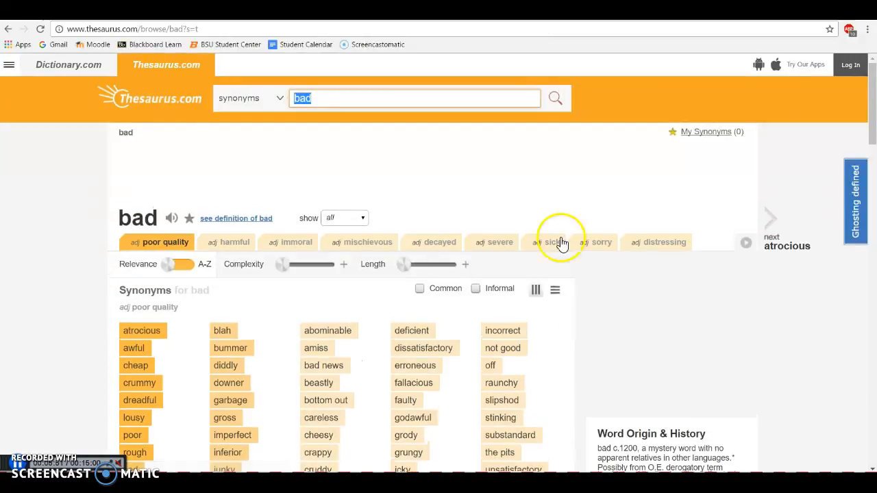
scroll(439, 267, "down", 1)
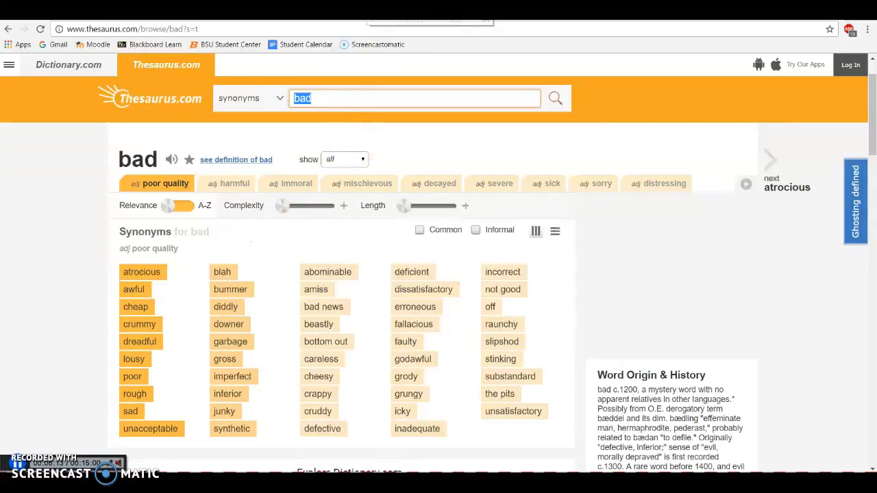
Back in the Elements of Fiction Notes summary, replace "bad" in "He is acting bad" with "crazy".
left_click(367, 9)
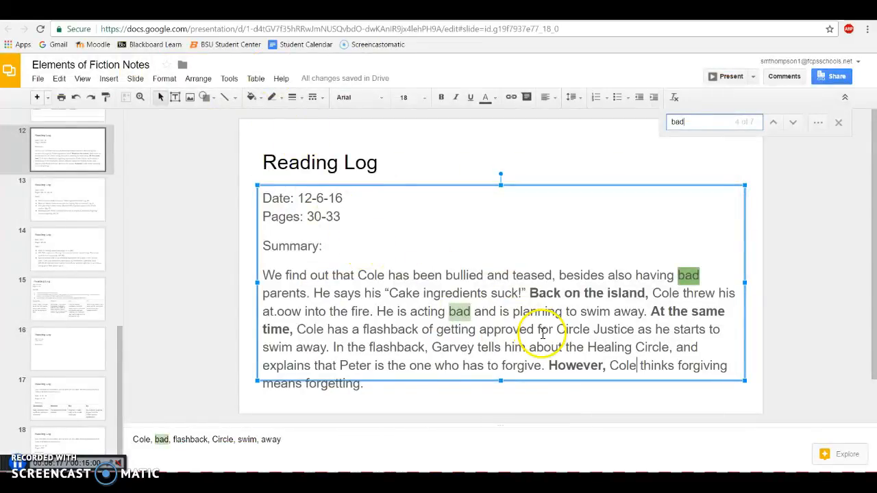
left_click(471, 312)
double_click(453, 310)
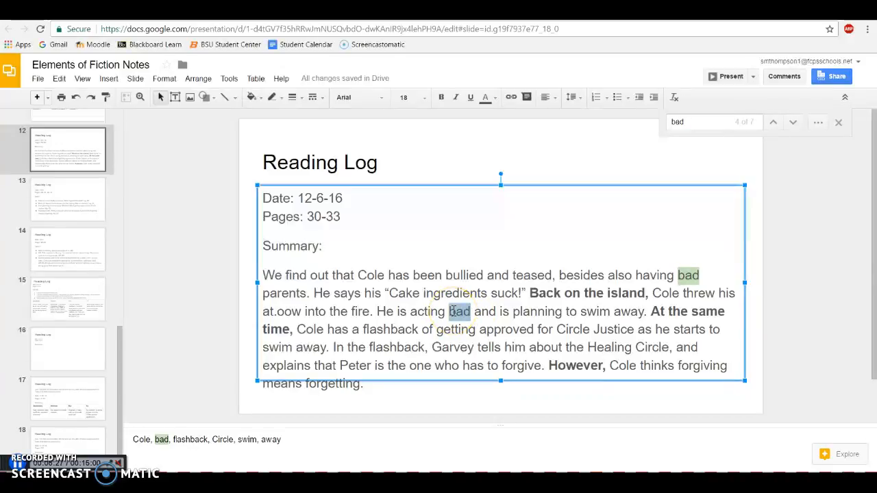
type("crazy")
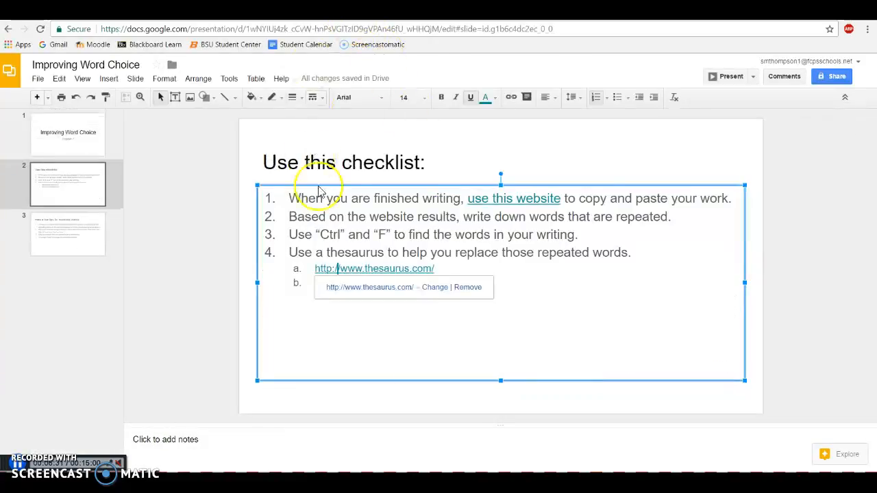
Open wordhippo.com from the Improving Word Choice checklist and look up other words for "bad".
left_click(309, 283)
type("http://www.wordhippo.com/")
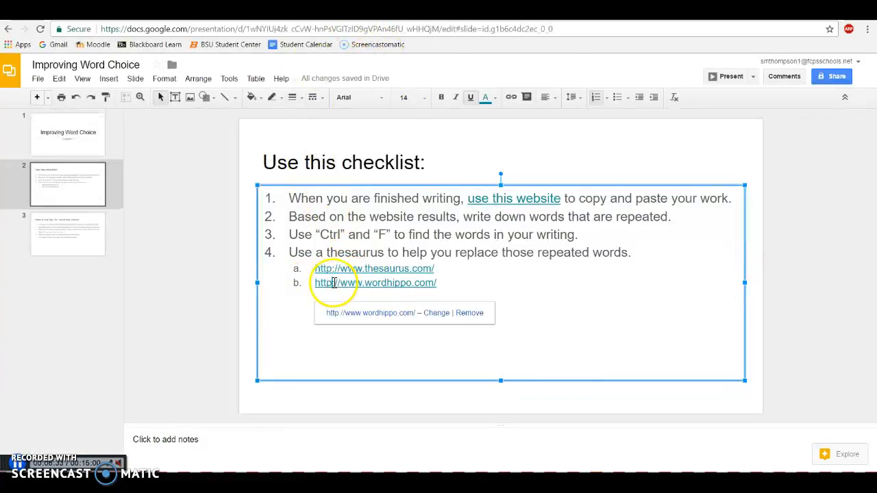
left_click(370, 314)
left_click(362, 122)
type("bad")
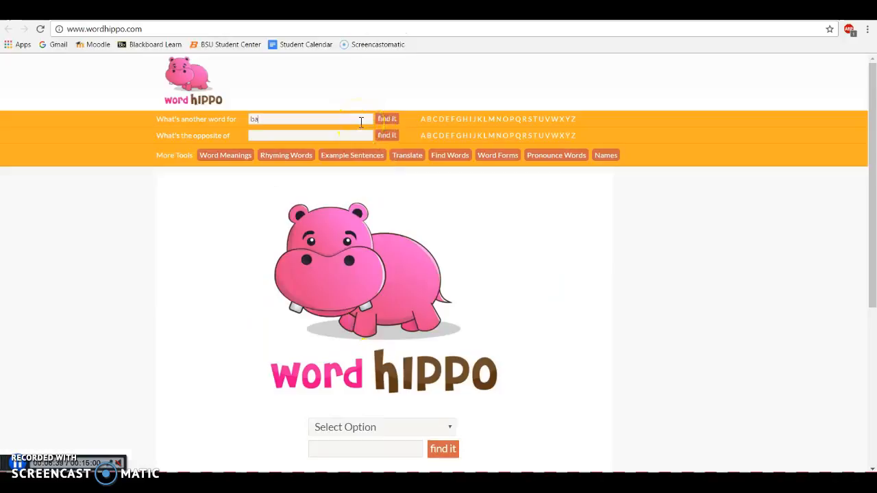
left_click(387, 120)
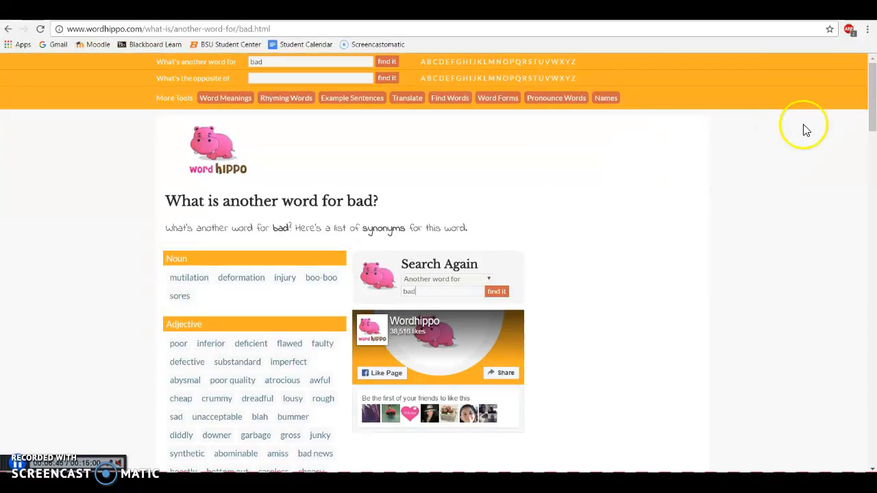
left_click_drag(873, 91, 872, 113)
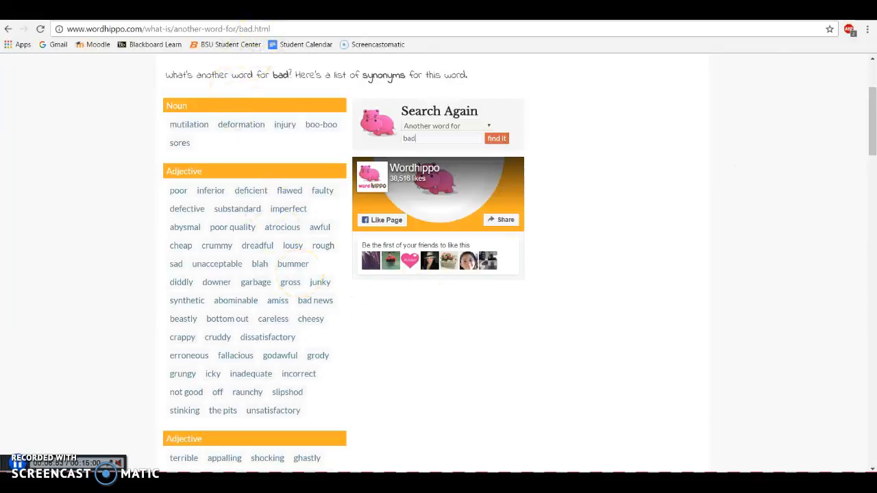
In the Elements of Fiction Notes summary, replace "bad" before "parents" with "awful".
left_click(252, 12)
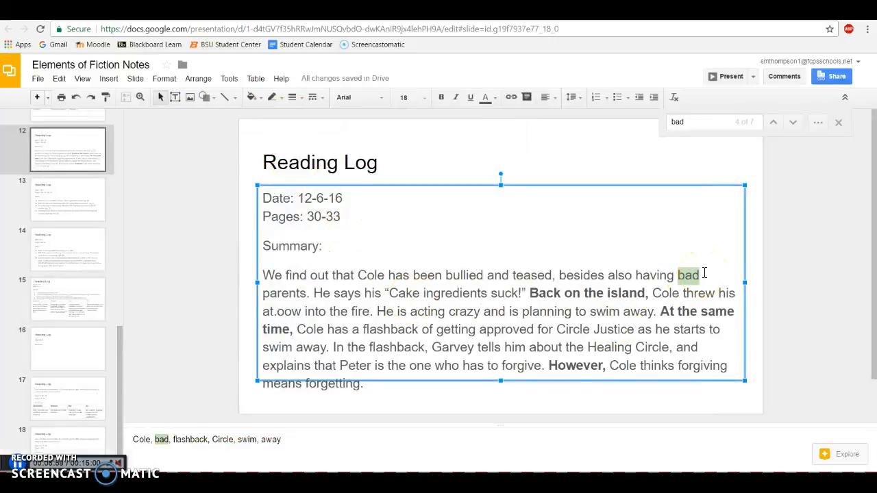
left_click_drag(700, 280, 678, 280)
type("awful")
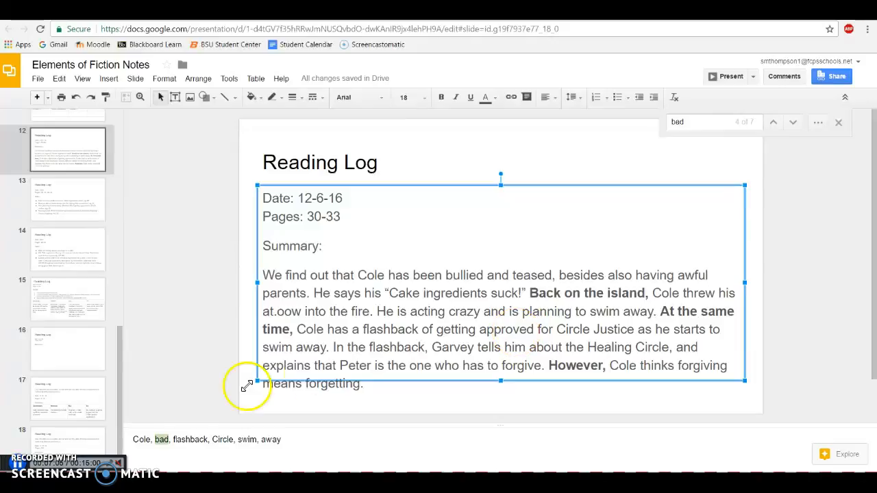
Search the presentation for "flashback" and replace "In the flashback," in the summary with "He remembers how".
key("ctrl+f")
type("flashback")
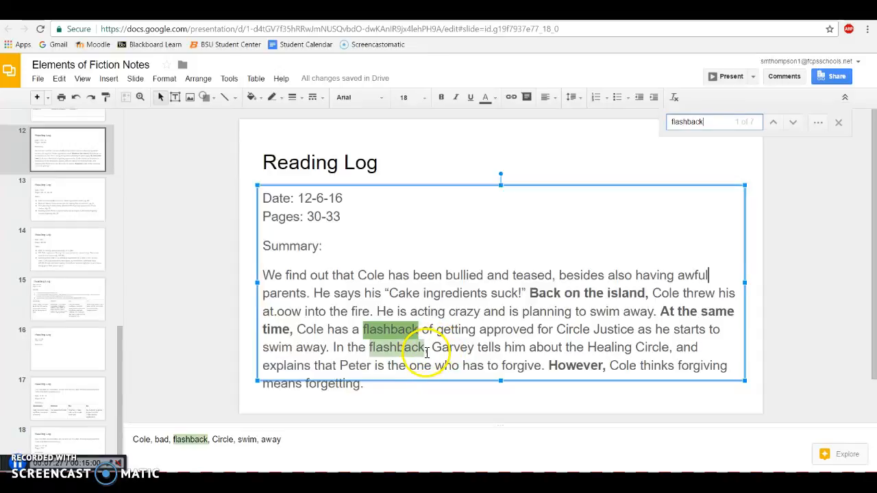
left_click_drag(433, 348, 334, 348)
type("remembers how")
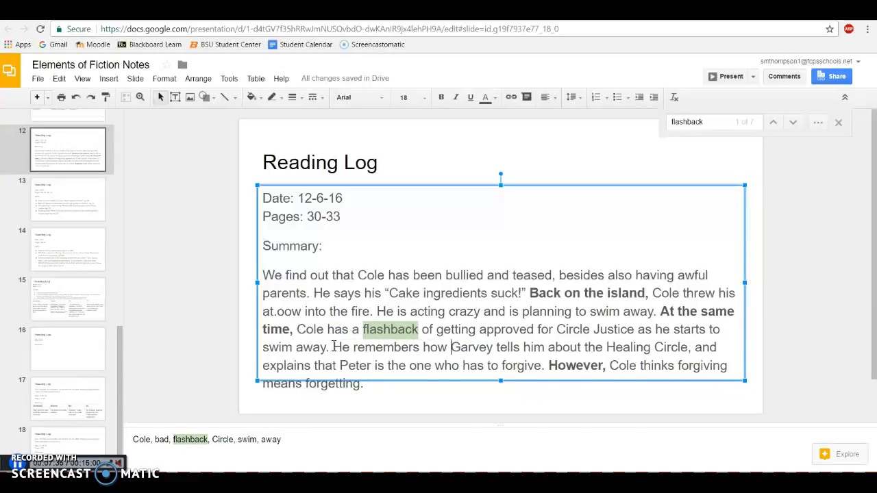
left_click_drag(333, 346, 420, 347)
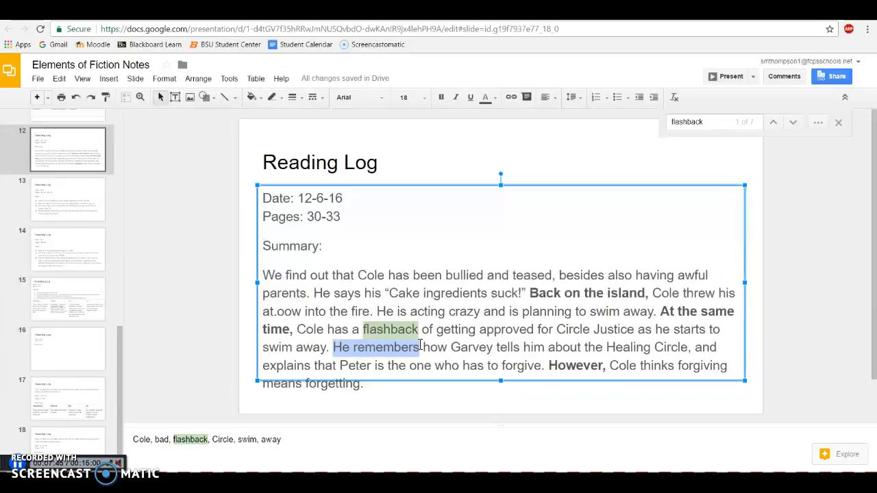
left_click(282, 353)
Search the presentation for "swim" and delete "as he starts to swim away" after "Circle Justice" in the summary.
left_click_drag(236, 440, 287, 444)
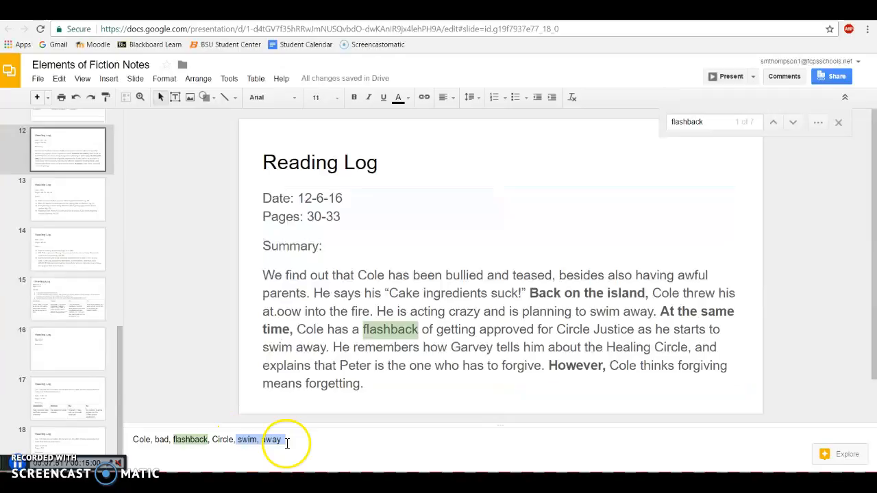
key("ctrl+f")
type("swim")
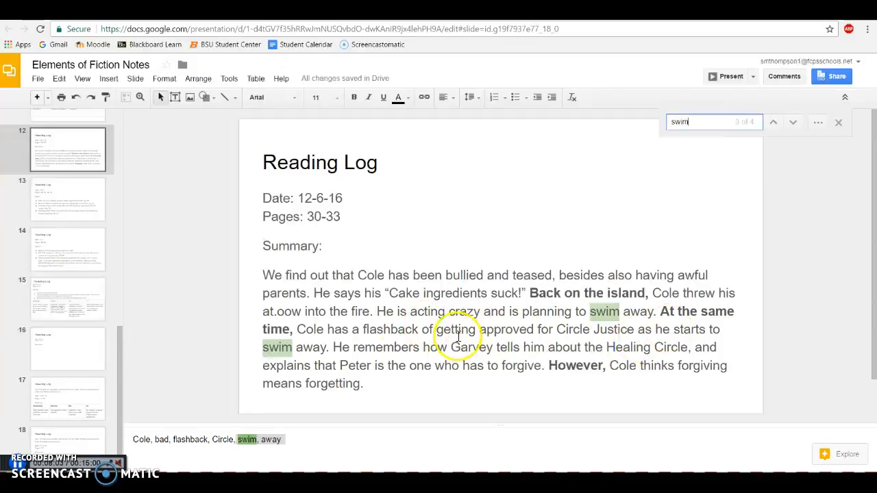
left_click_drag(328, 352, 634, 329)
key("BackSpace")
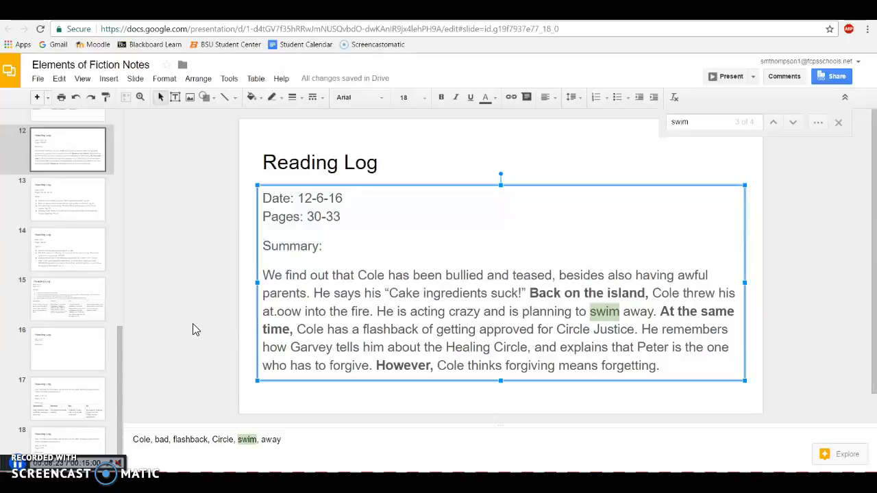
Search the presentation for "circle", the remaining repeated word from the speaker notes list.
double_click(210, 441)
key("ctrl+f")
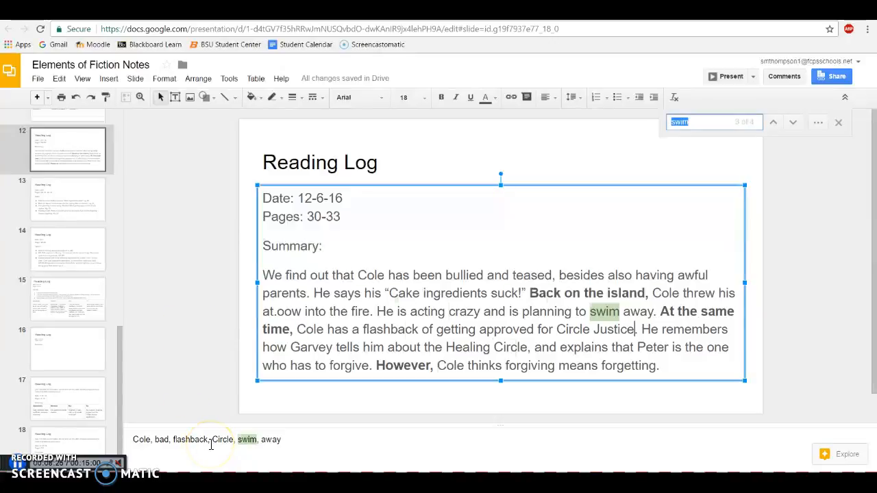
type("circle")
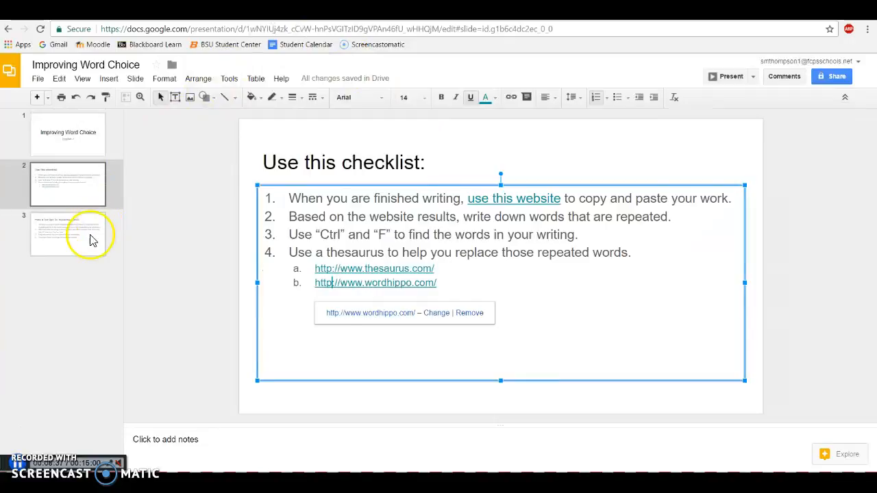
Show the slide with tips for replacing words in the Improving Word Choice presentation.
left_click(90, 240)
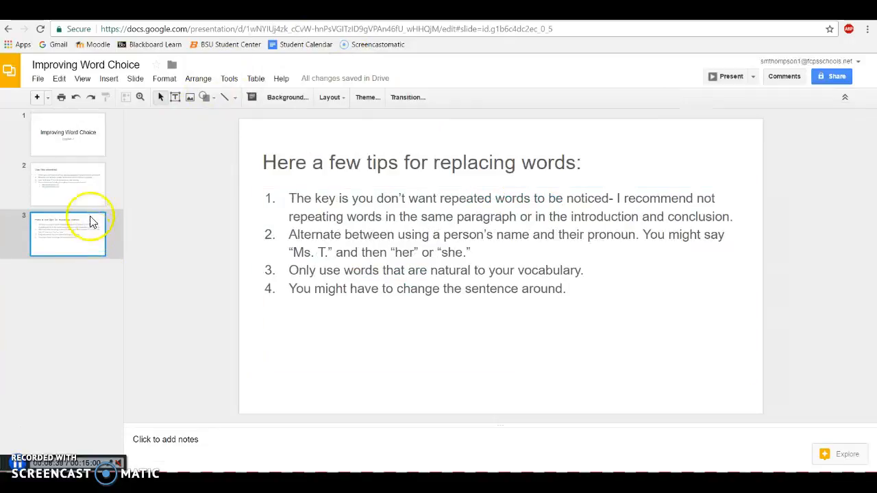